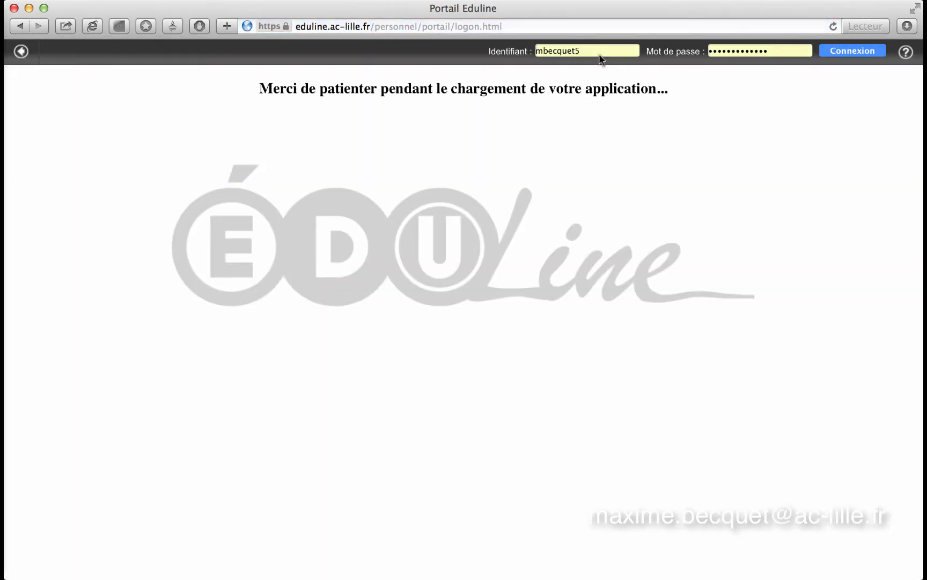
- Sign in to the Eduline portal and show the Intranet, Référentiels et Outils applications
{"action": "left_click", "coordinate": [853, 52]}
{"action": "left_click", "coordinate": [854, 54]}
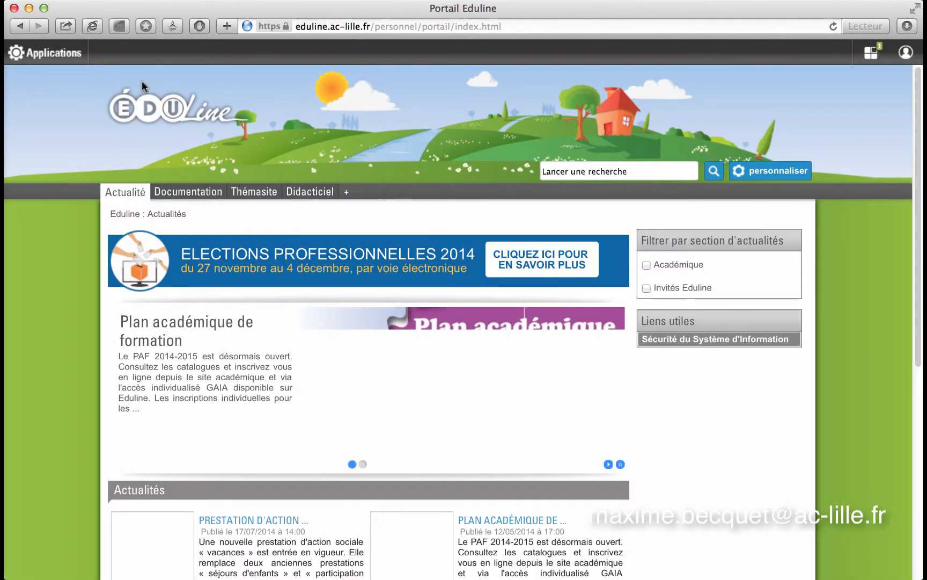
{"action": "left_click", "coordinate": [72, 54]}
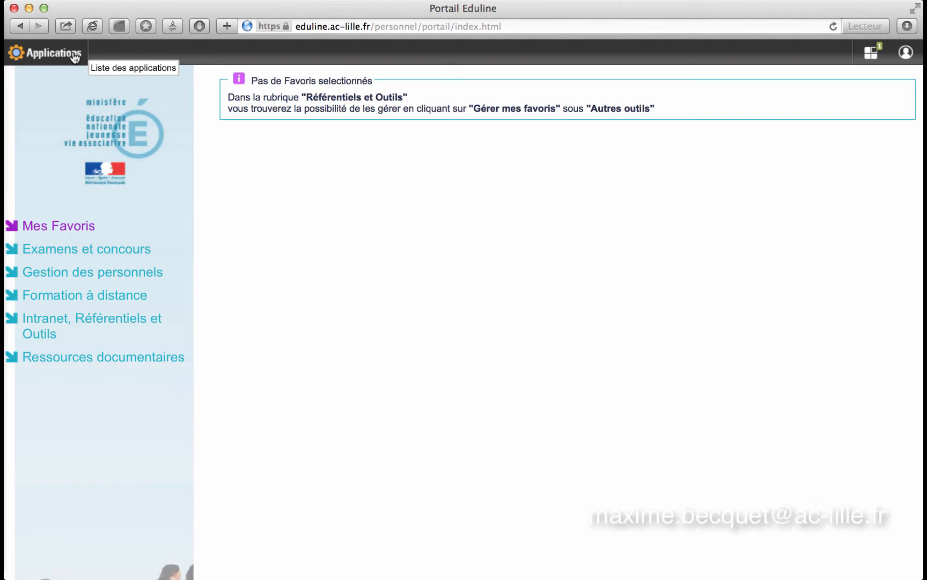
{"action": "left_click", "coordinate": [141, 325]}
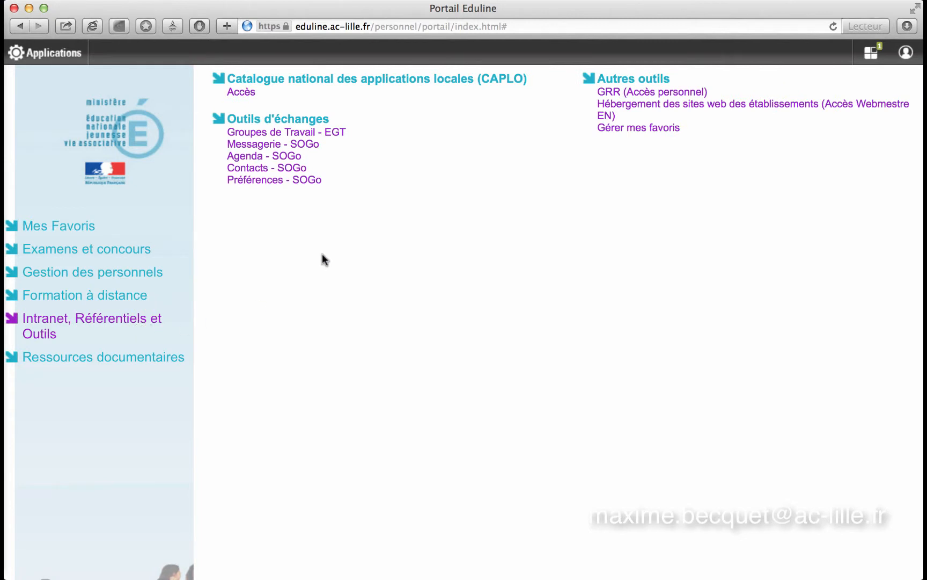
- Open the Groupes de Travail - EGT application from the exchange tools
{"action": "left_click", "coordinate": [335, 138]}
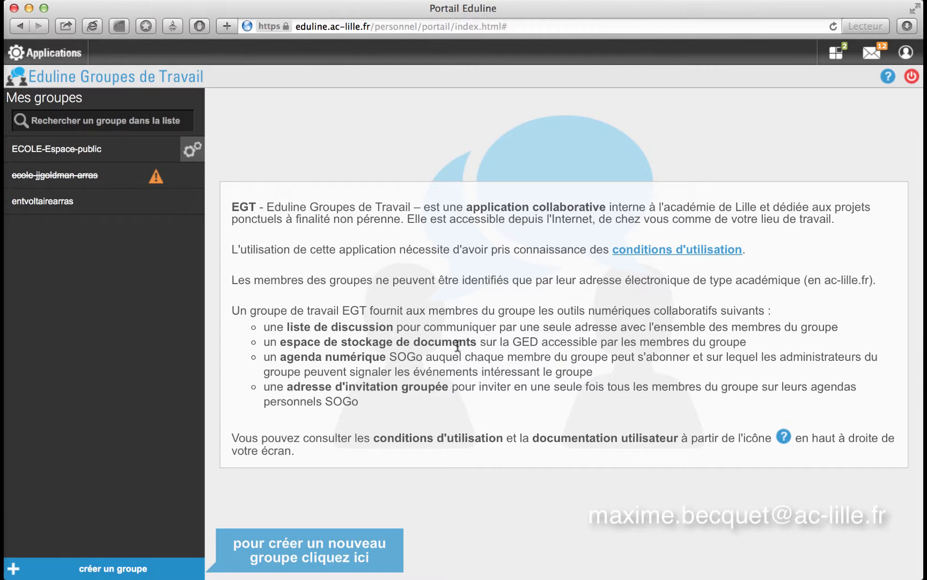
{"action": "left_click", "coordinate": [529, 342]}
- Start a new work group and name it ecole-pasteur-arras
{"action": "left_click", "coordinate": [121, 568]}
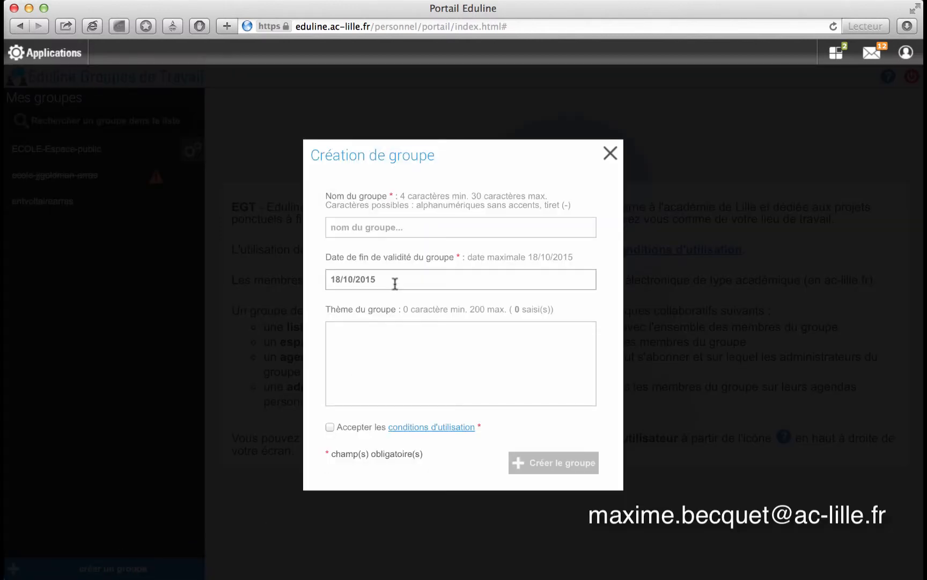
{"action": "left_click", "coordinate": [366, 222]}
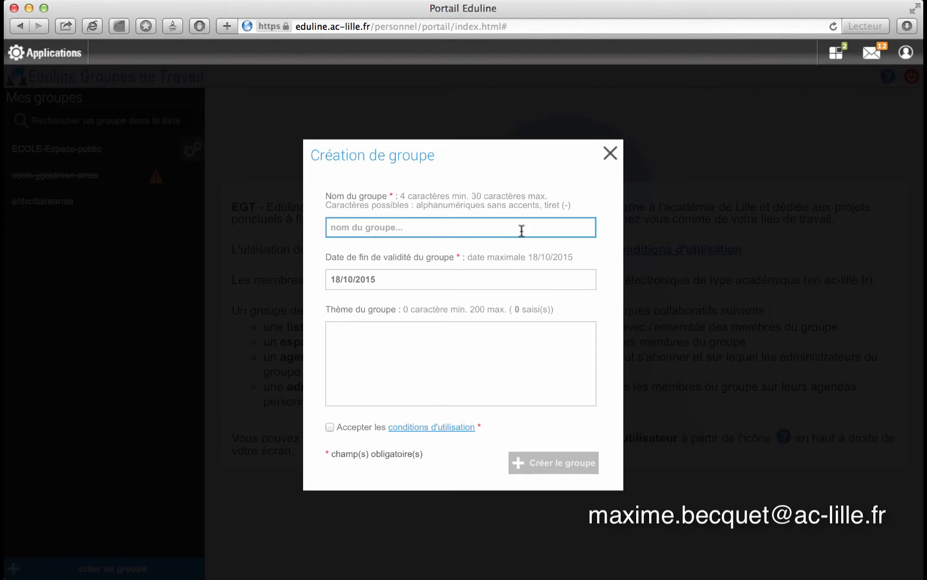
{"action": "type", "text": "ecole-pas"}
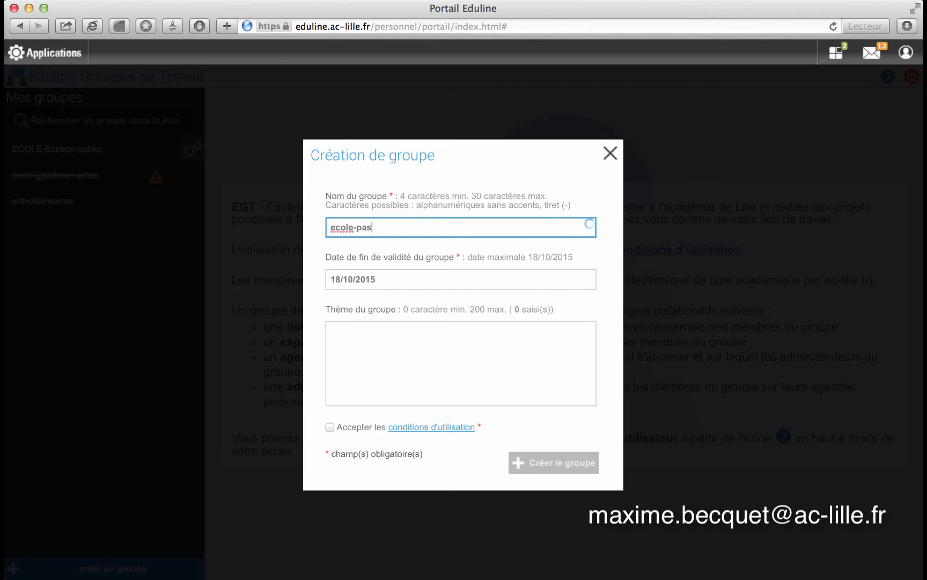
{"action": "type", "text": "teur-arras"}
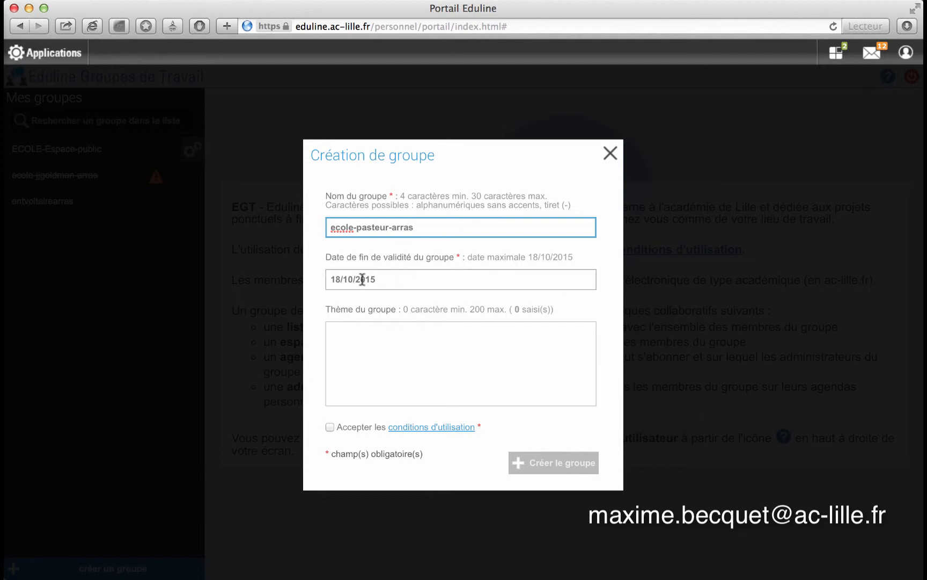
- Keep the end date 18/10/2015, accept the terms of use and create the group
{"action": "left_click", "coordinate": [338, 278]}
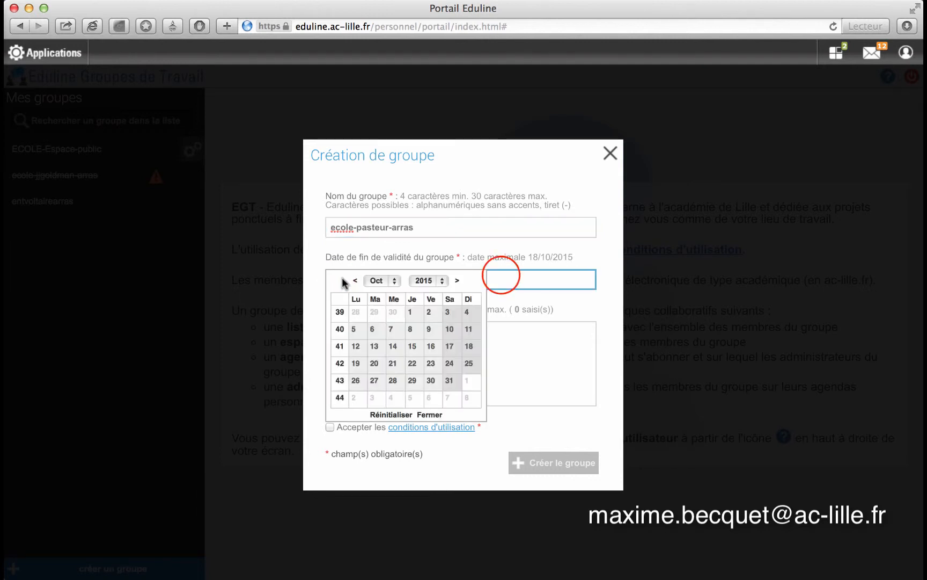
{"action": "left_click", "coordinate": [537, 258]}
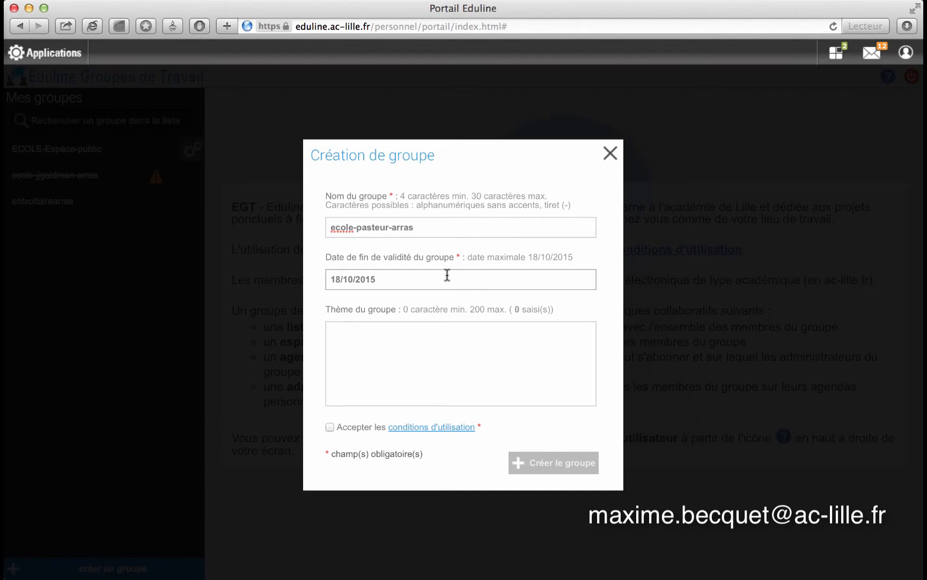
{"action": "left_click", "coordinate": [417, 331]}
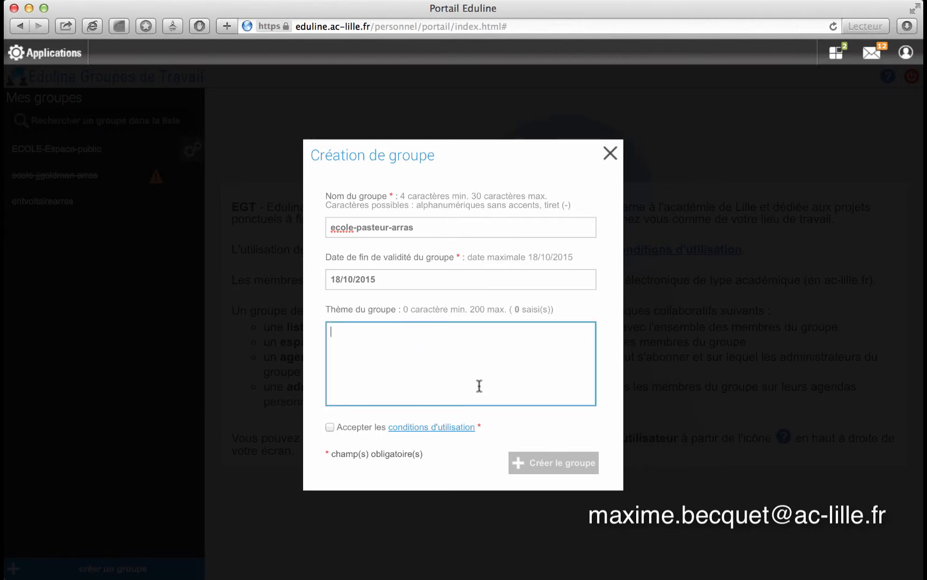
{"action": "left_click", "coordinate": [330, 428]}
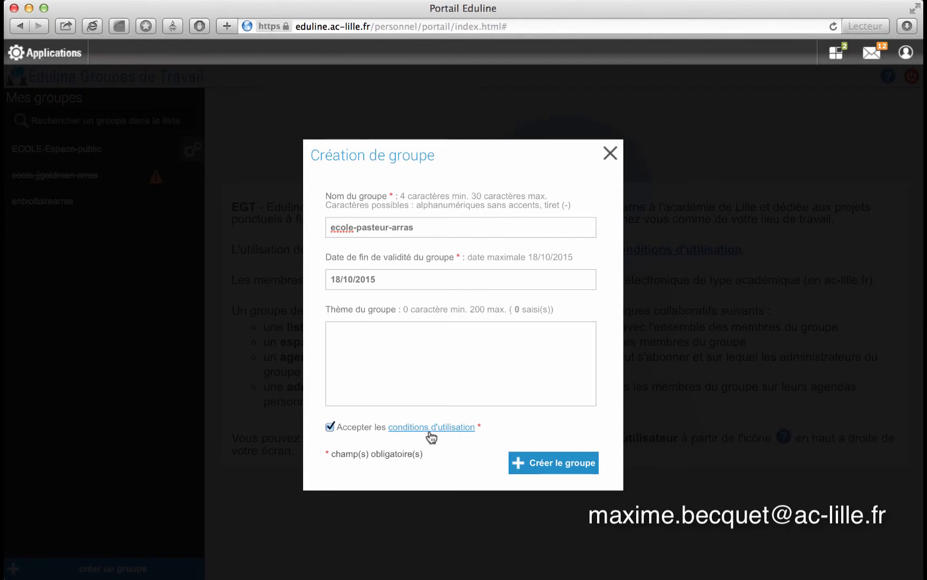
{"action": "left_click", "coordinate": [540, 463]}
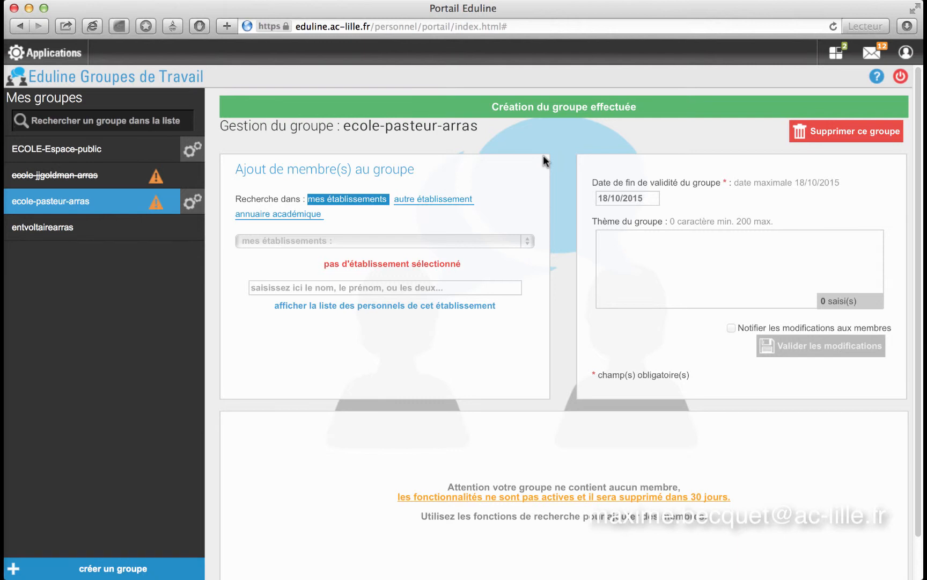
- Go to the group's member search, which offers the annuaire académique
{"action": "left_click", "coordinate": [367, 204]}
- Search the annuaire académique for the colleague by name and select their entry
{"action": "left_click", "coordinate": [289, 216]}
{"action": "left_click", "coordinate": [269, 240]}
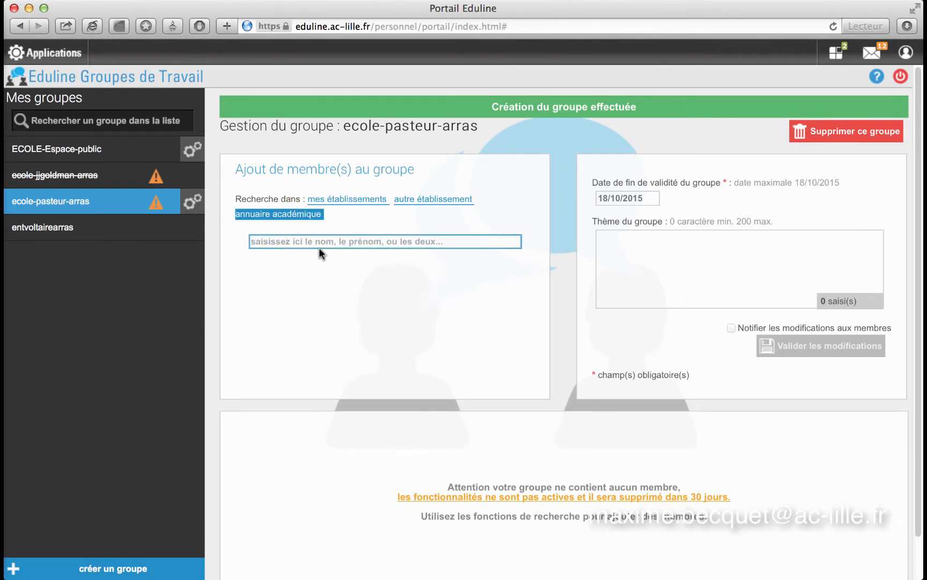
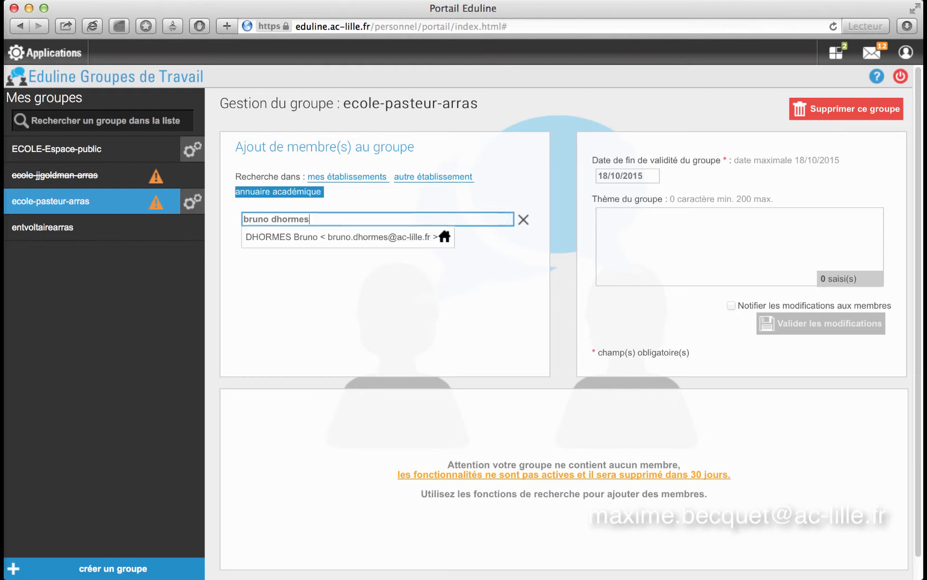
{"action": "left_click", "coordinate": [304, 238]}
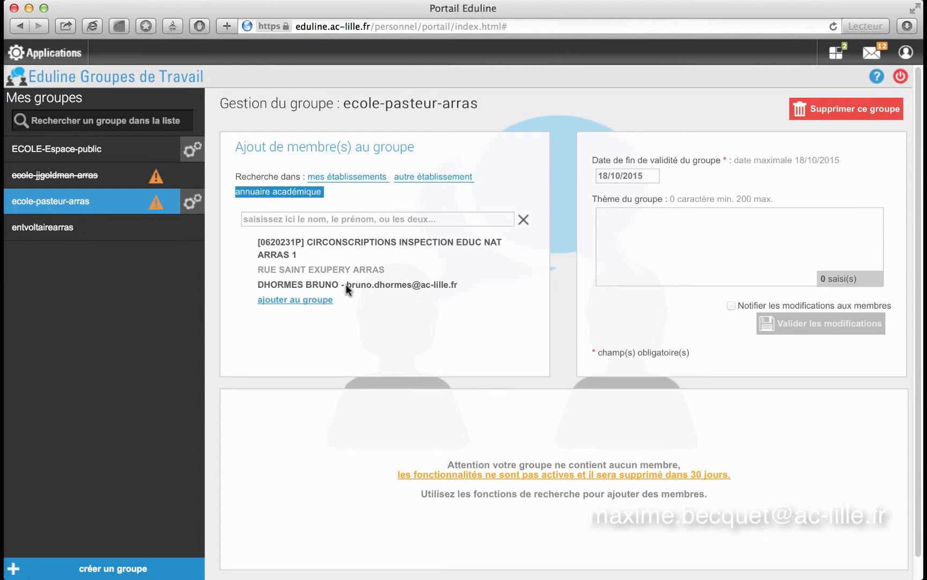
- Add the colleague to ecole-pasteur-arras, then return to the applications list
{"action": "left_click", "coordinate": [314, 301]}
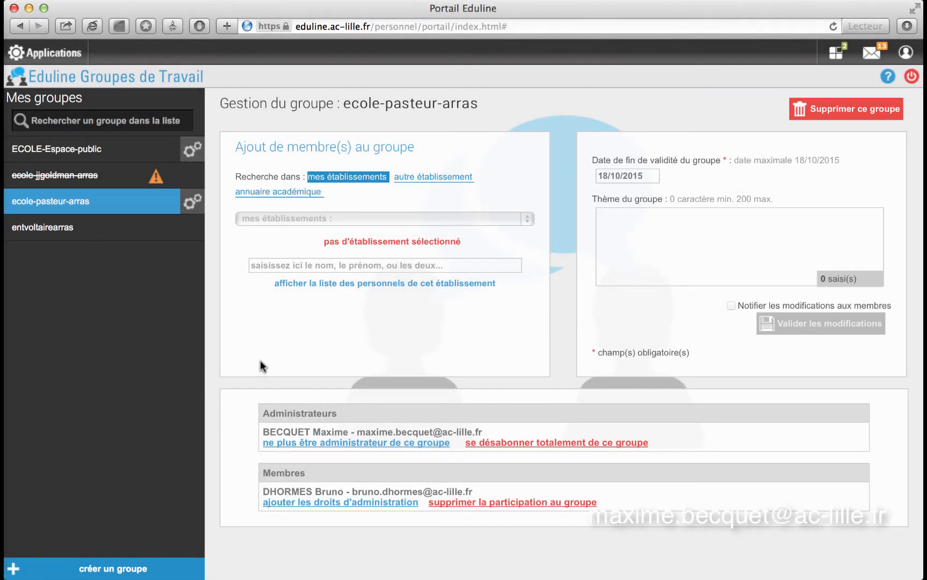
{"action": "left_click", "coordinate": [62, 54]}
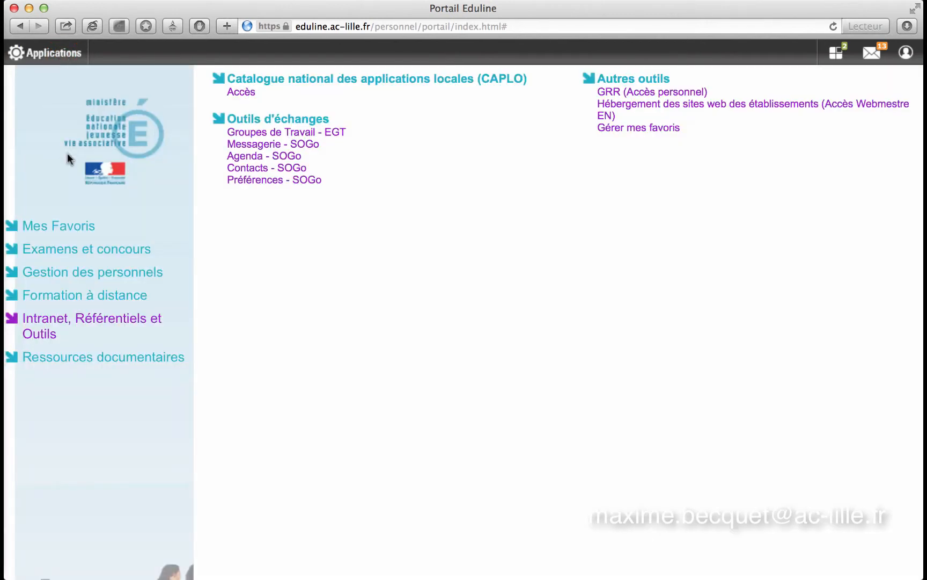
- Open GEDeon - Environnement NUXEO from the Ressources documentaires tools
{"action": "left_click", "coordinate": [84, 359]}
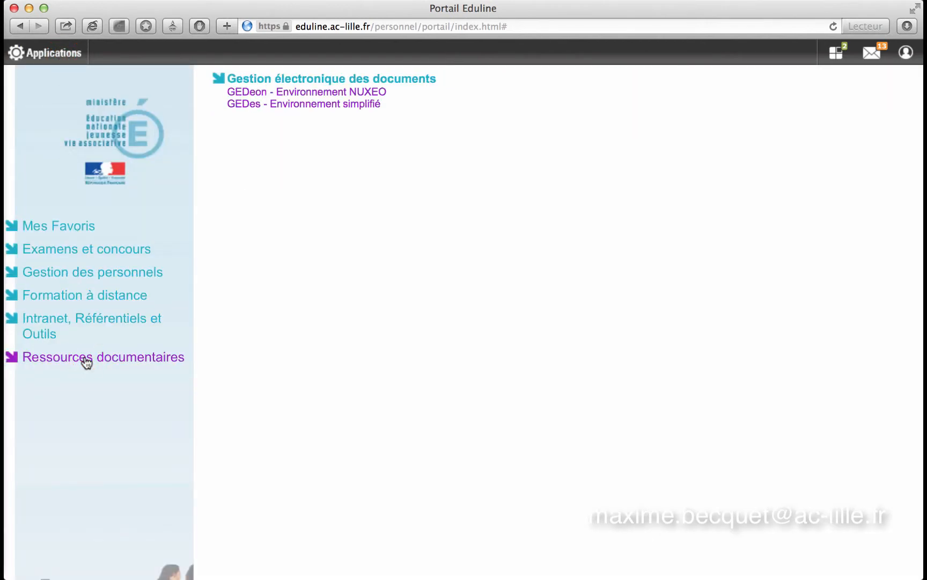
{"action": "left_click", "coordinate": [329, 96]}
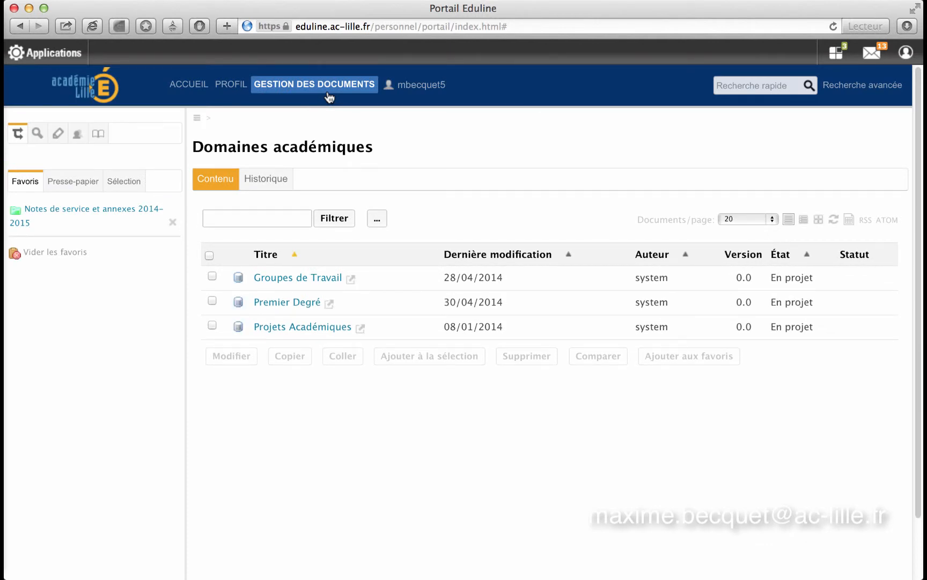
- Open the Groupes de Travail domain and then its ecole-pasteur-arras workspace
{"action": "left_click", "coordinate": [313, 284]}
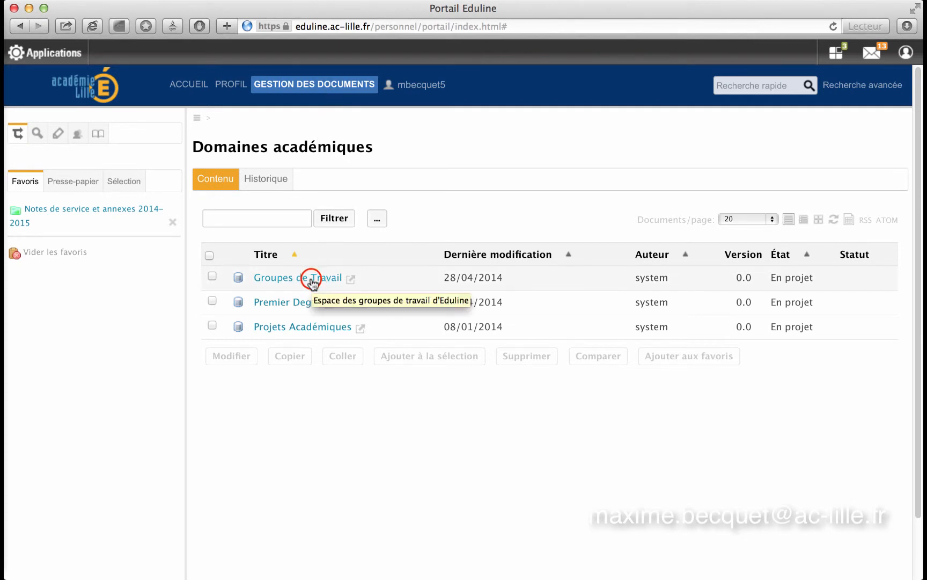
{"action": "left_click", "coordinate": [313, 284]}
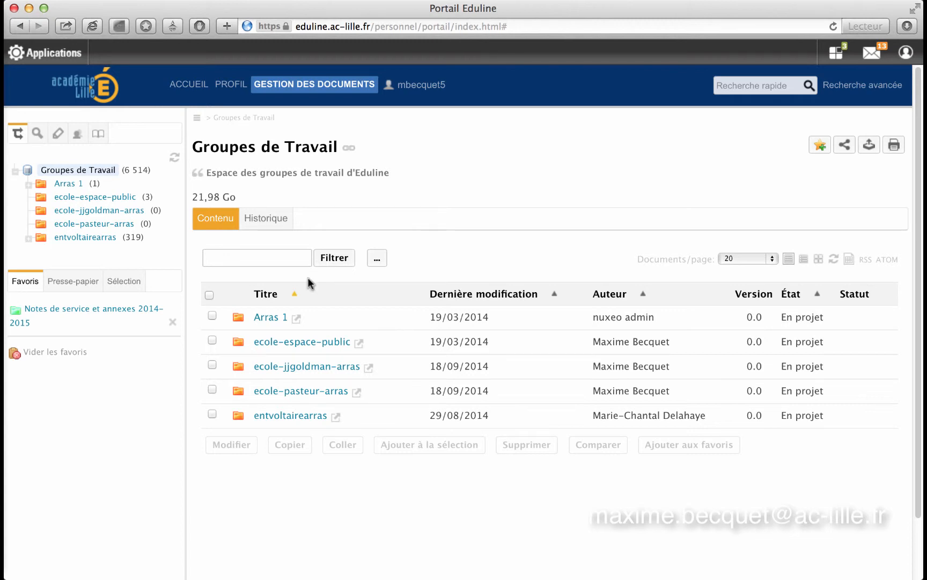
{"action": "left_click", "coordinate": [297, 392]}
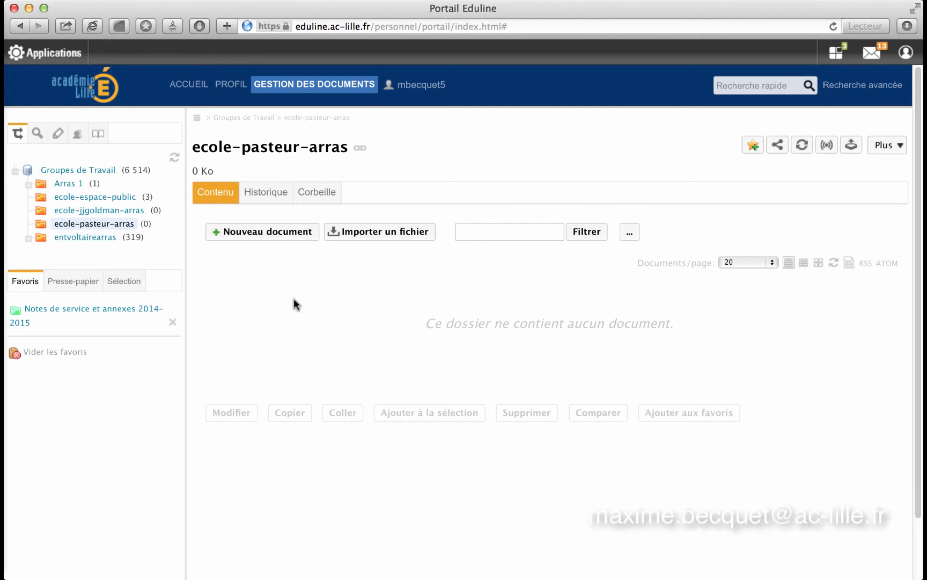
- Create a folder titled 'Projet d'école' in the ecole-pasteur-arras workspace
{"action": "left_click", "coordinate": [274, 237]}
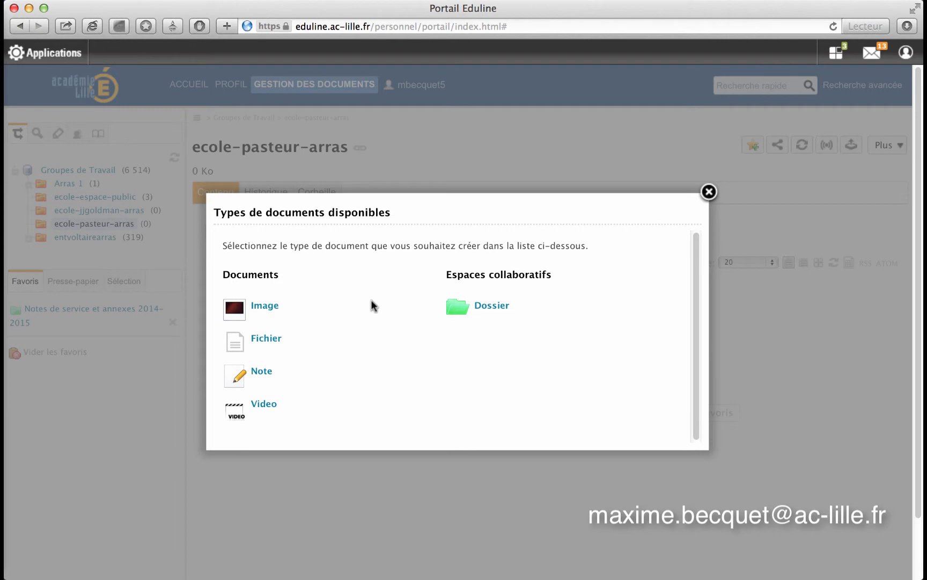
{"action": "left_click", "coordinate": [488, 310]}
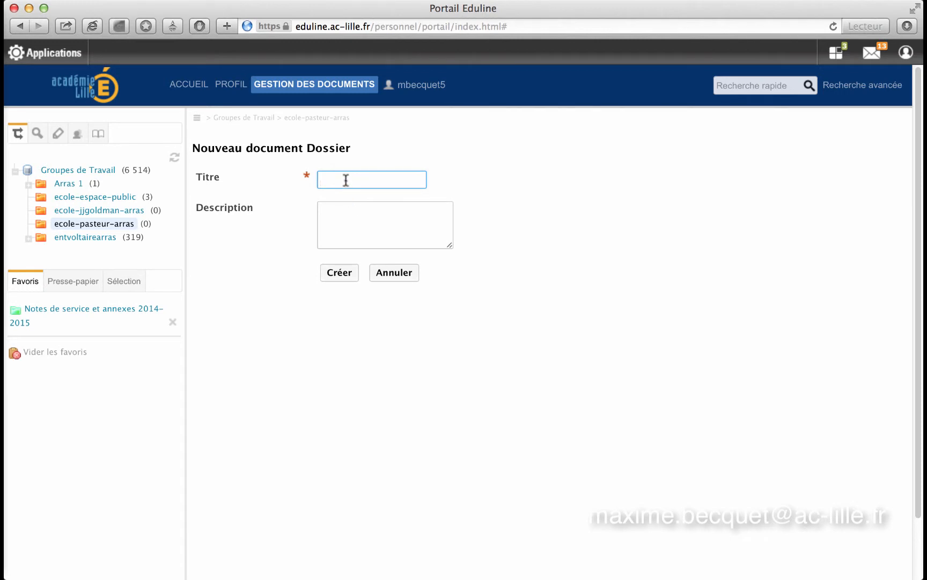
{"action": "type", "text": "Po"}
{"action": "key", "text": "BackSpace"}
{"action": "type", "text": "rojet d'école"}
{"action": "left_click", "coordinate": [339, 269]}
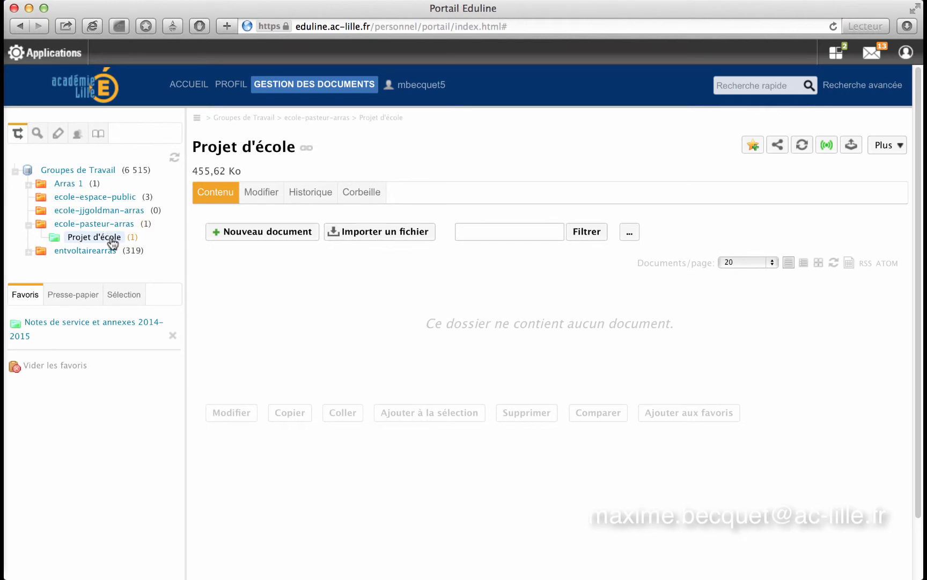
- Import the local file Projet d'école 2014-2017 and send it to the Projet d'école folder
{"action": "left_click", "coordinate": [374, 232]}
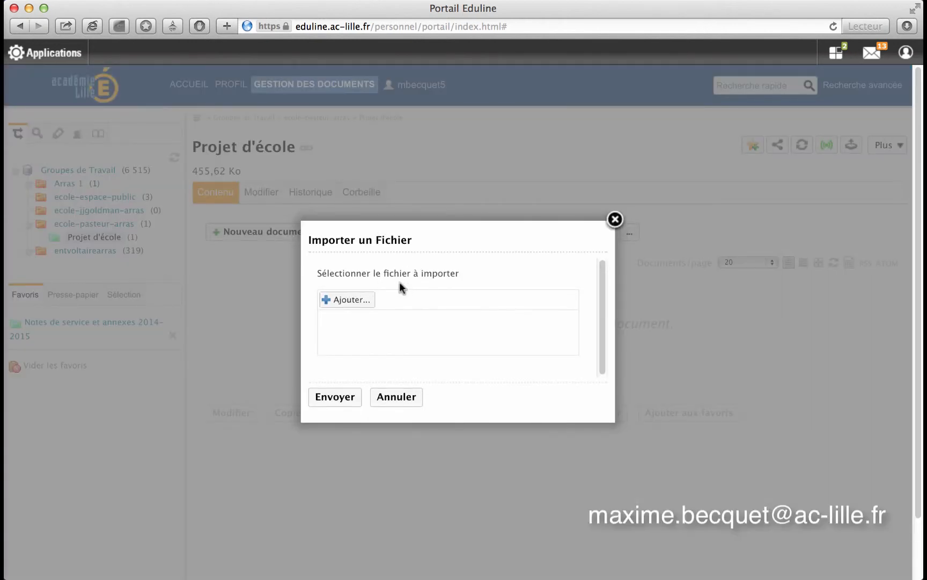
{"action": "left_click", "coordinate": [342, 300]}
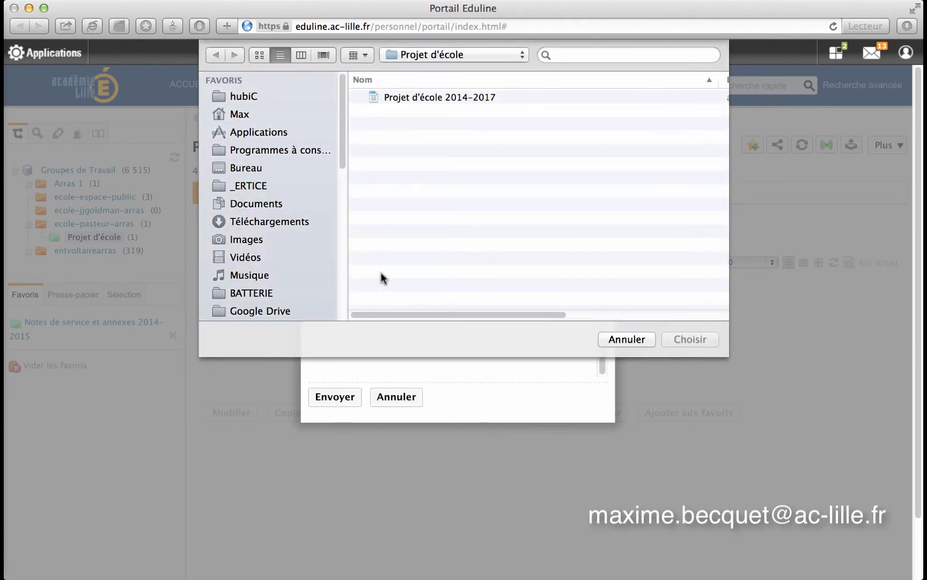
{"action": "left_click", "coordinate": [414, 97]}
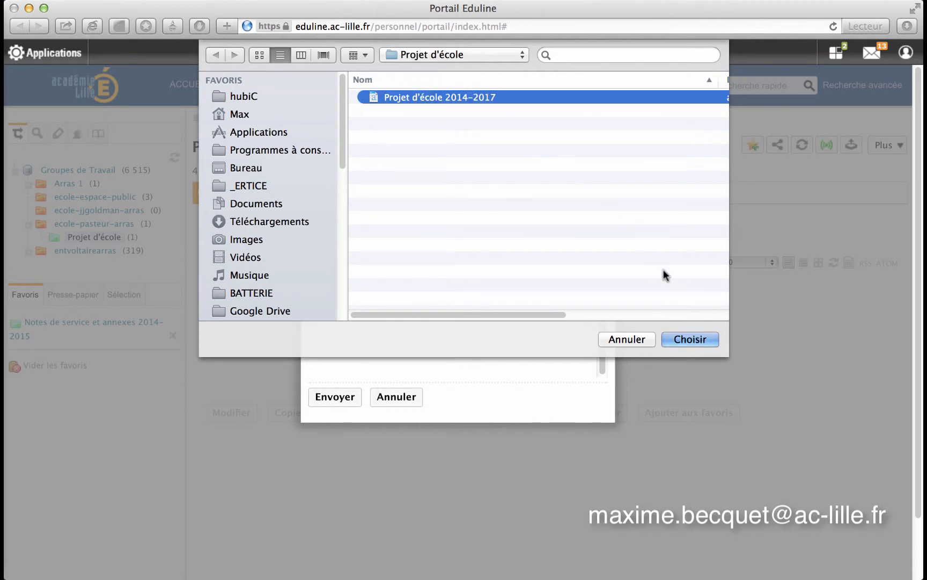
{"action": "left_click", "coordinate": [691, 340]}
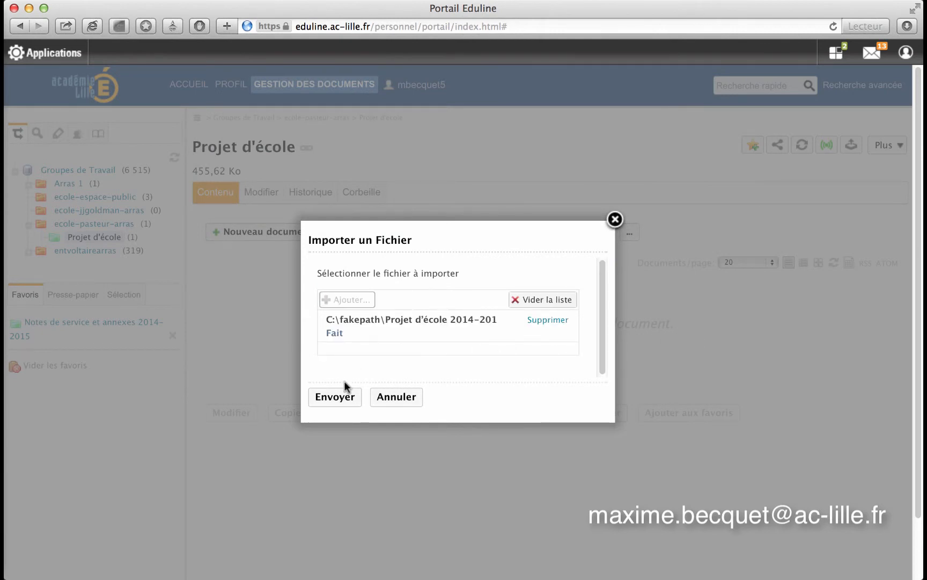
{"action": "left_click", "coordinate": [340, 402]}
{"action": "left_click", "coordinate": [329, 400]}
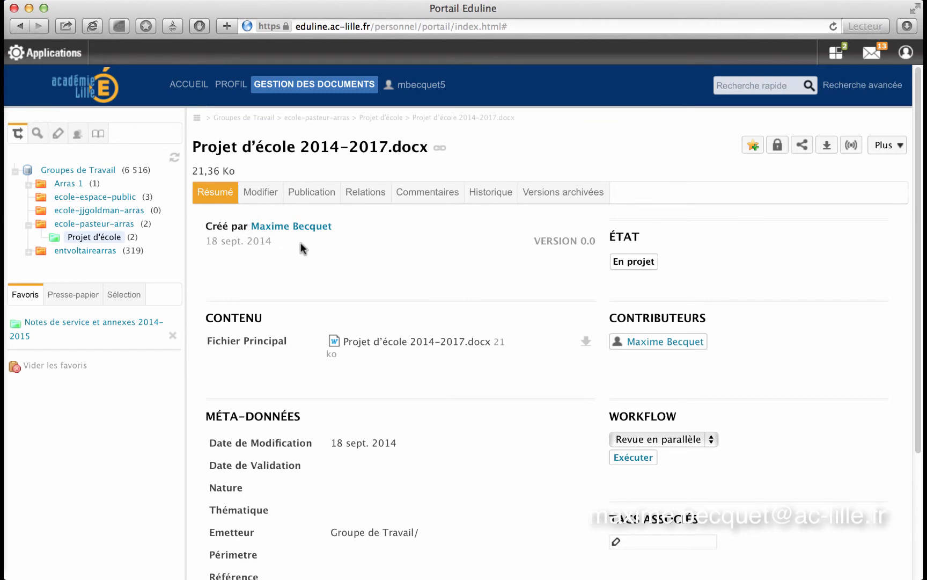
- Return to the Projet d'école folder and scroll to see Projet d'école 2014-2017.docx listed
{"action": "left_click", "coordinate": [100, 238]}
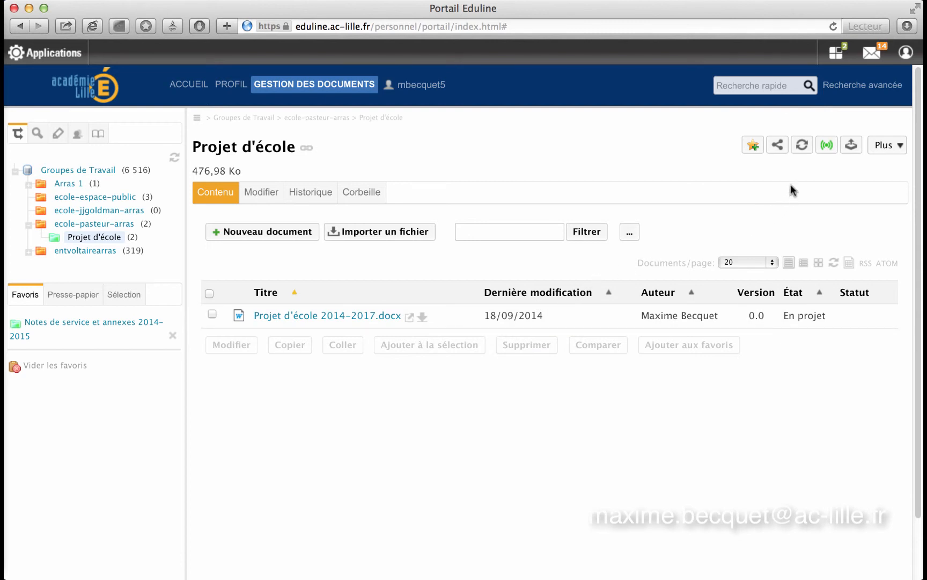
{"action": "scroll", "coordinate": [830, 175], "scroll_direction": "down", "scroll_amount": 1}
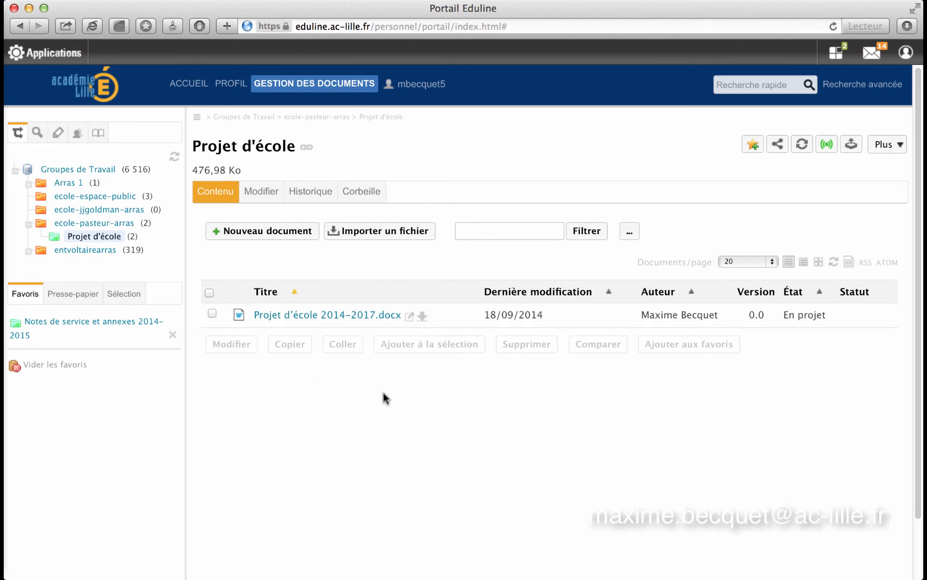
- Select all documents in Projet d'école and choose the 'Export ZIP des fichiers' export option
{"action": "left_click", "coordinate": [209, 293]}
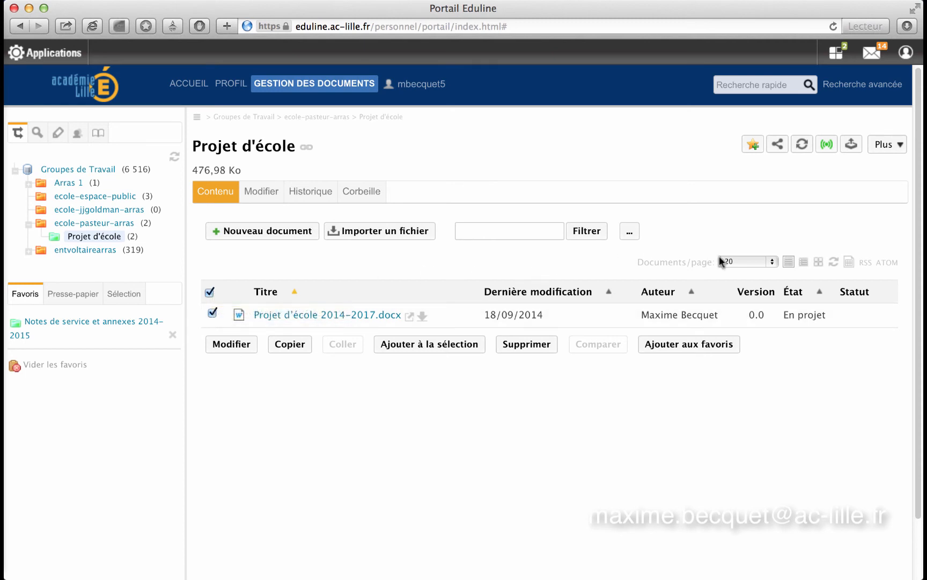
{"action": "left_click", "coordinate": [852, 145]}
{"action": "left_click", "coordinate": [852, 145]}
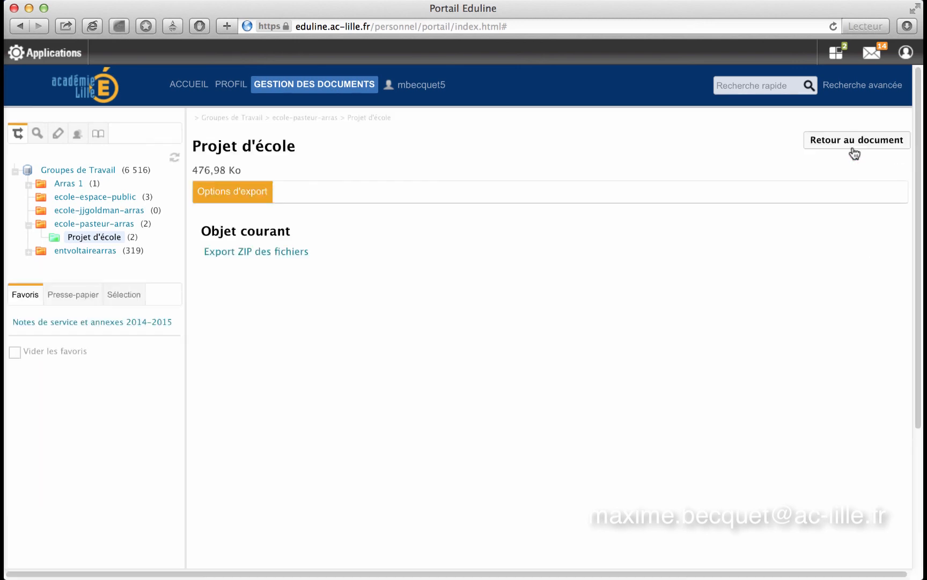
{"action": "left_click", "coordinate": [272, 256]}
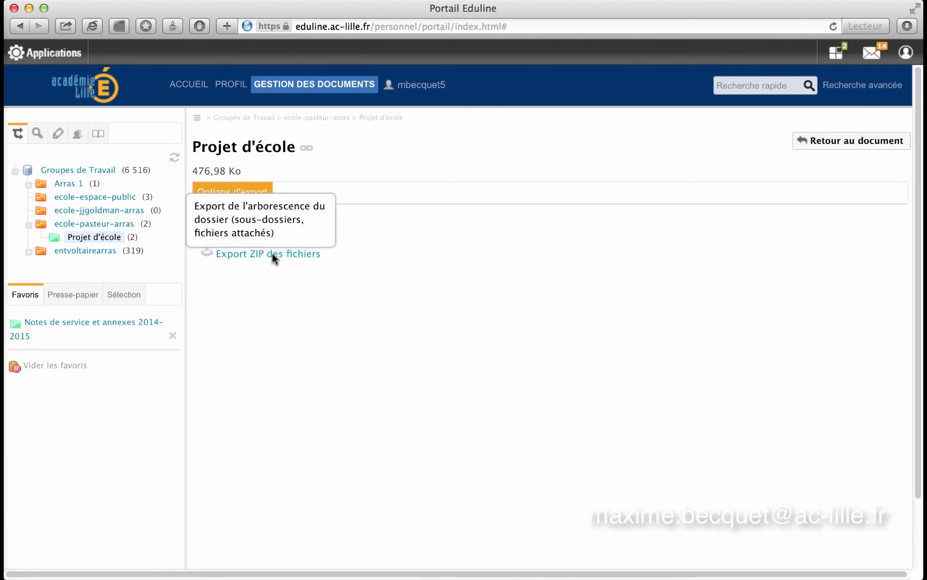